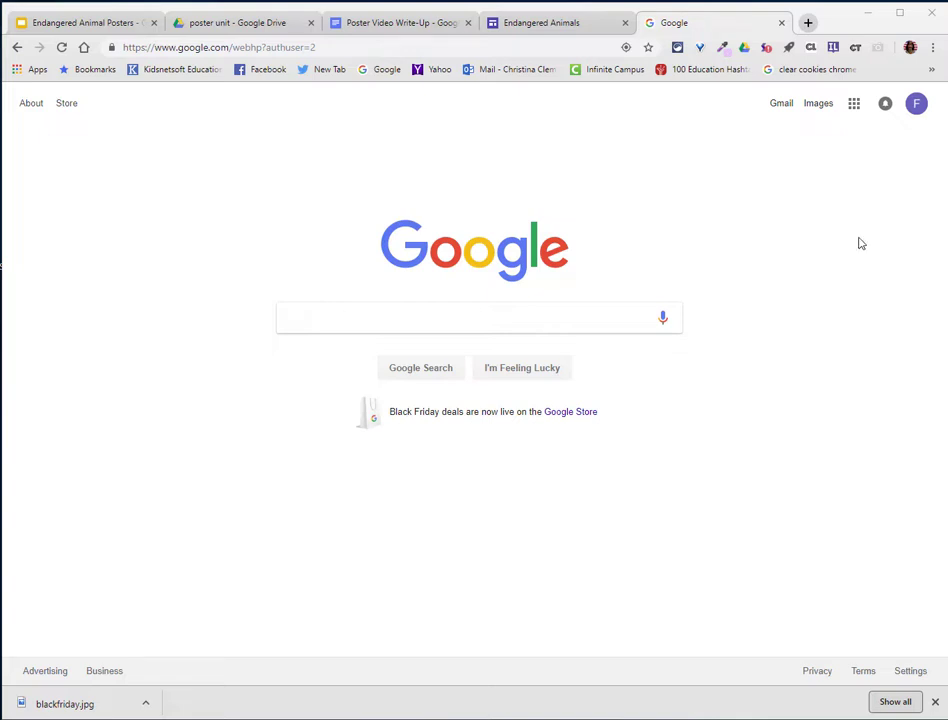
Open the Endangered Animals drawing from Google Drive's Quick Access
click(854, 104)
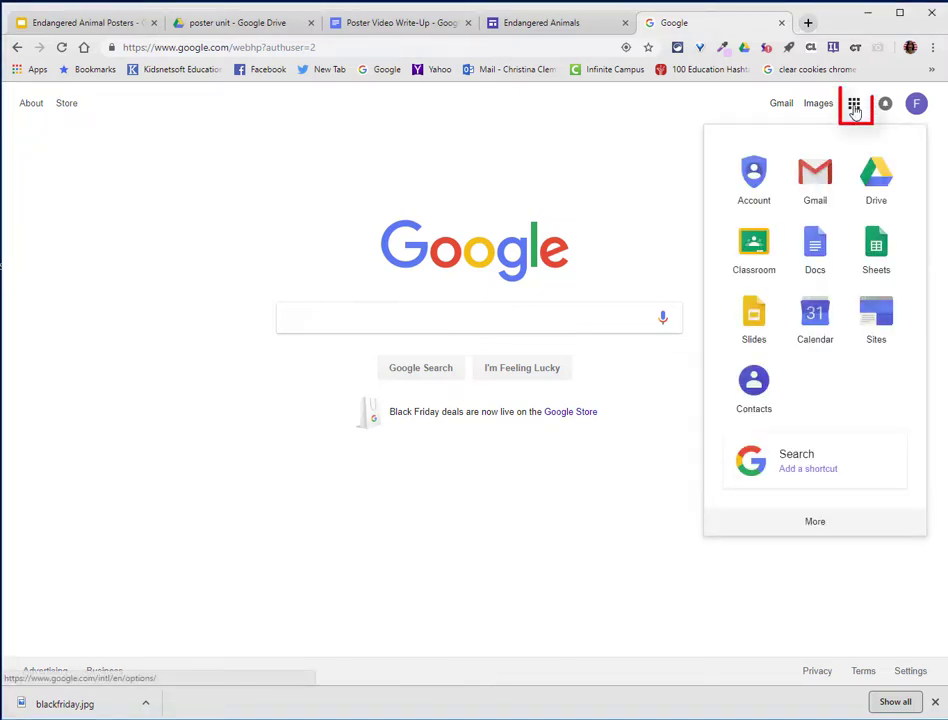
click(872, 172)
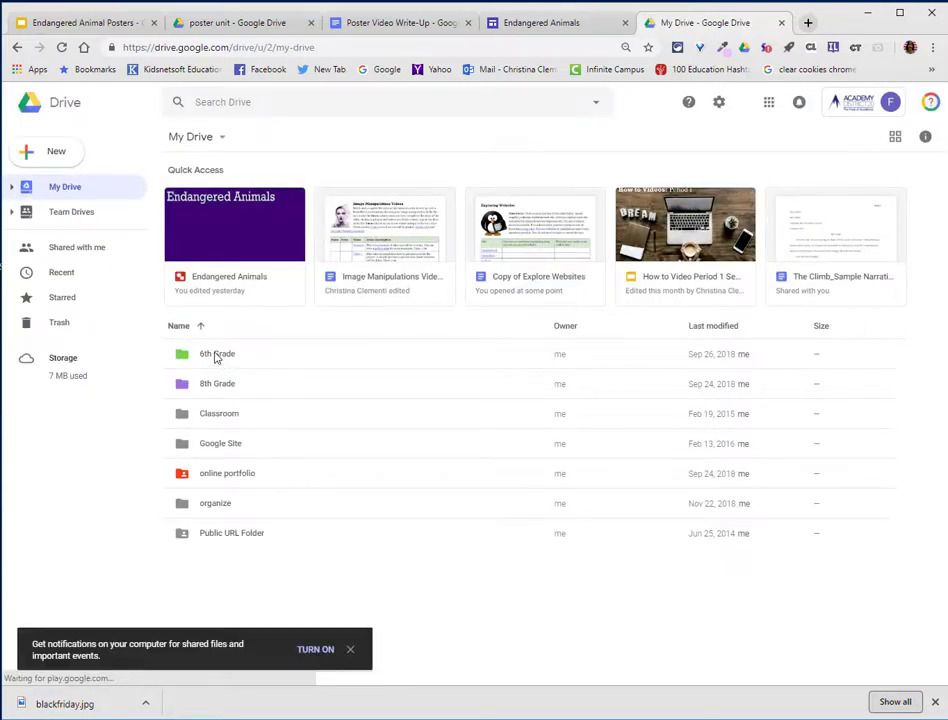
click(234, 224)
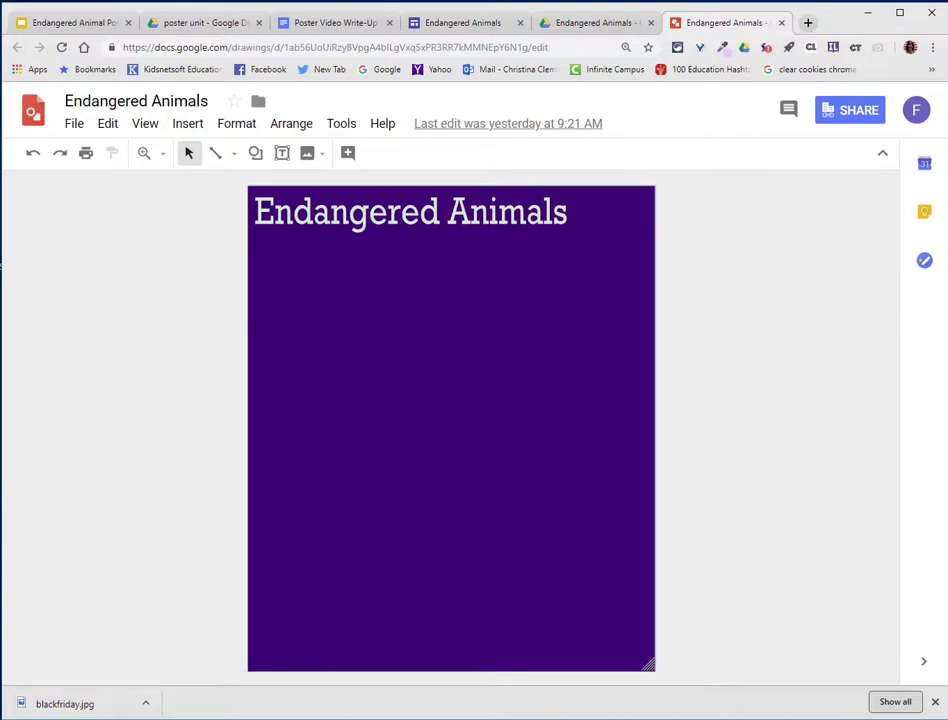
Insert a web-search photo of two orcas leaping from the water, found by searching 'orca'
click(182, 126)
mouse_move(198, 160)
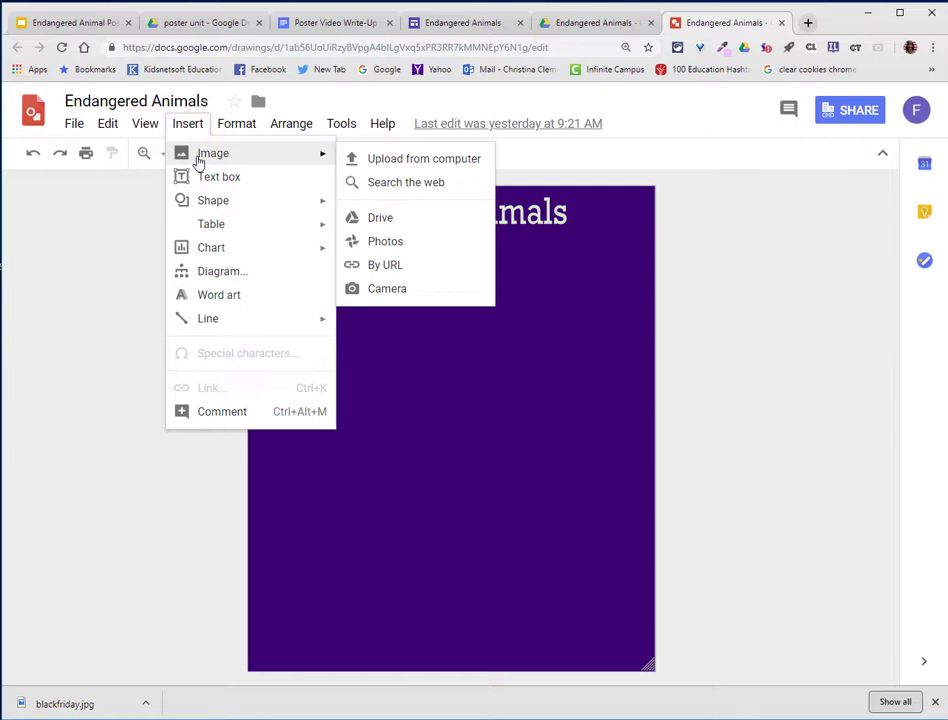
click(367, 185)
text(orca)
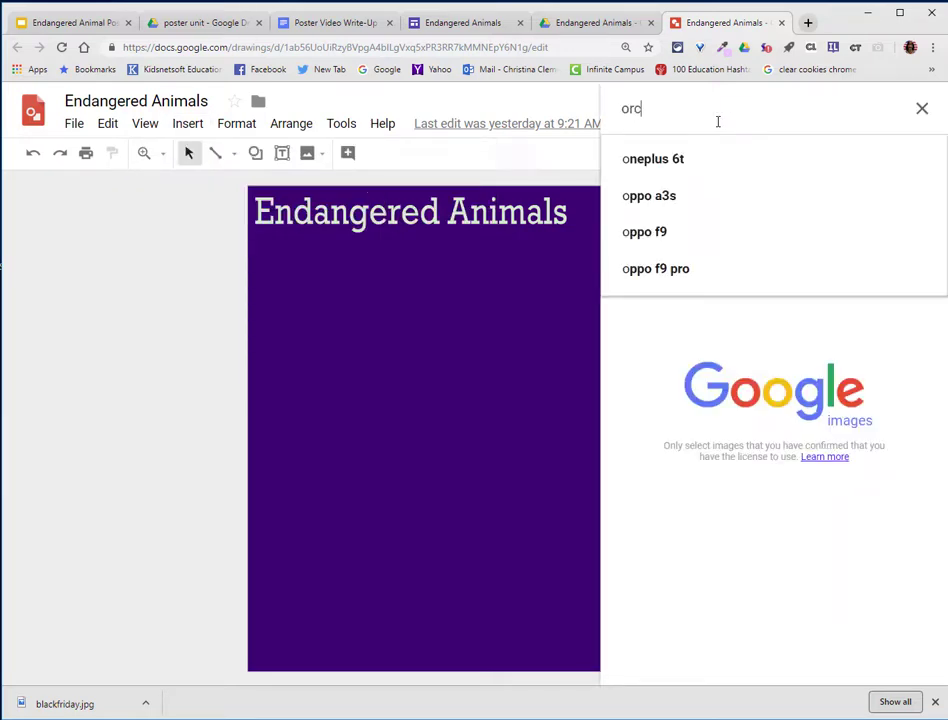
key(Return)
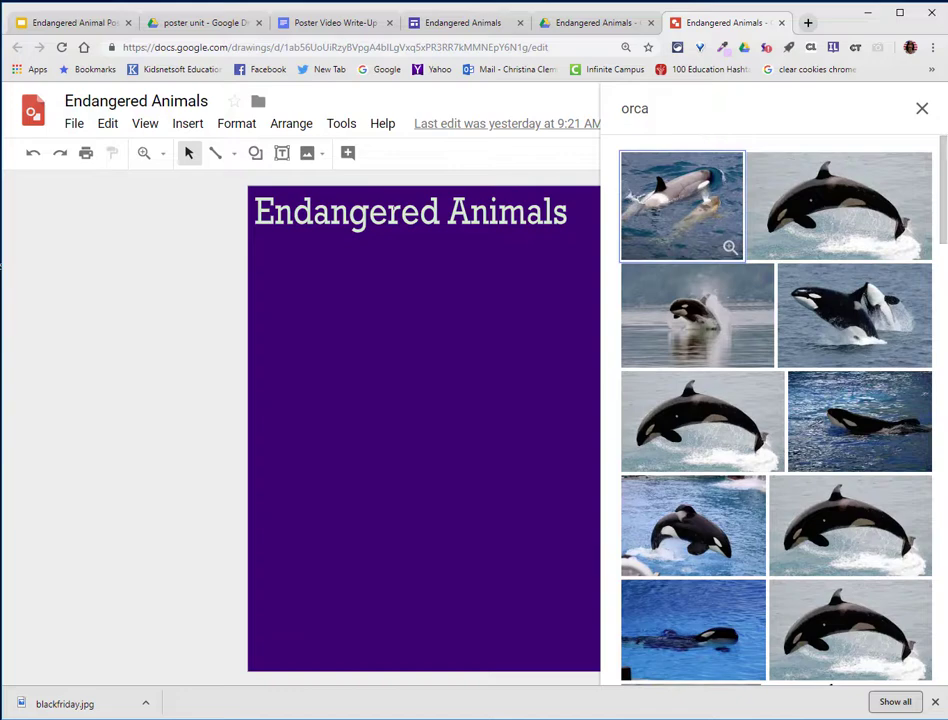
scroll(790, 315, down, 5)
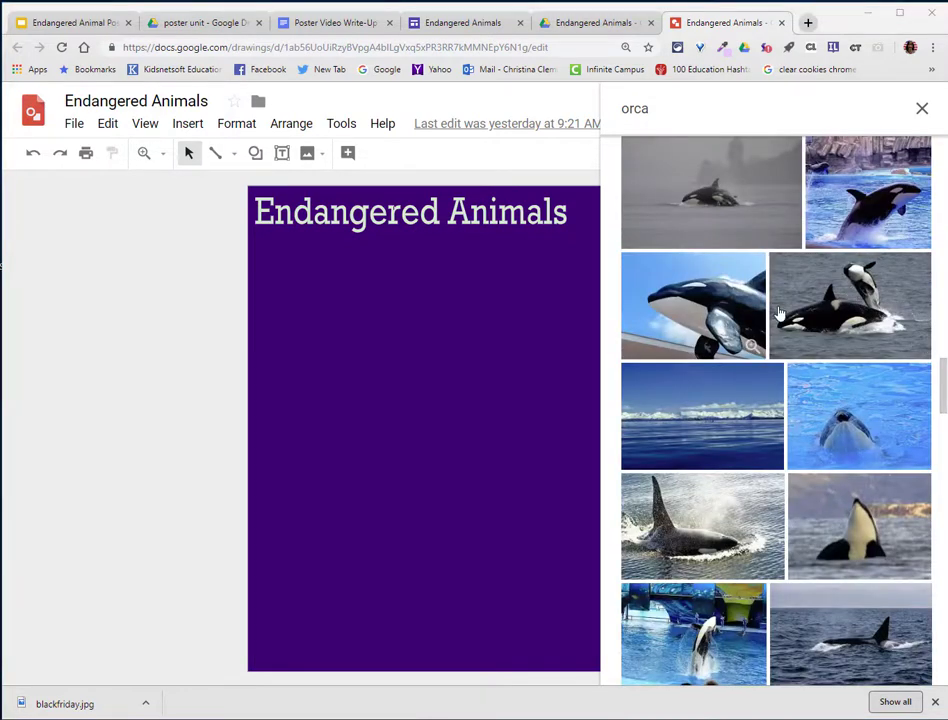
click(827, 295)
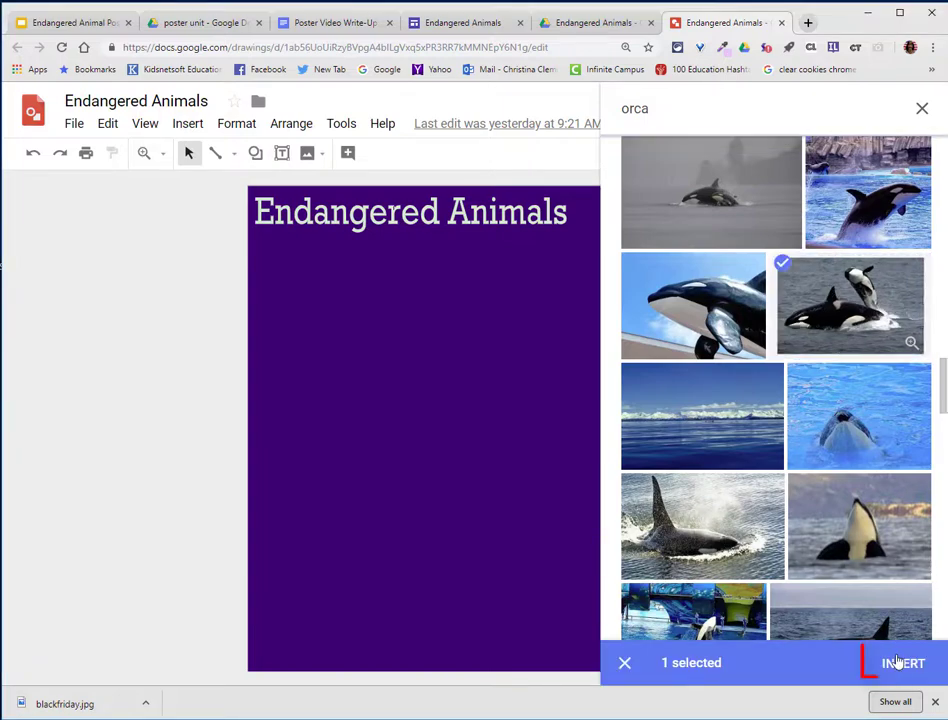
click(903, 663)
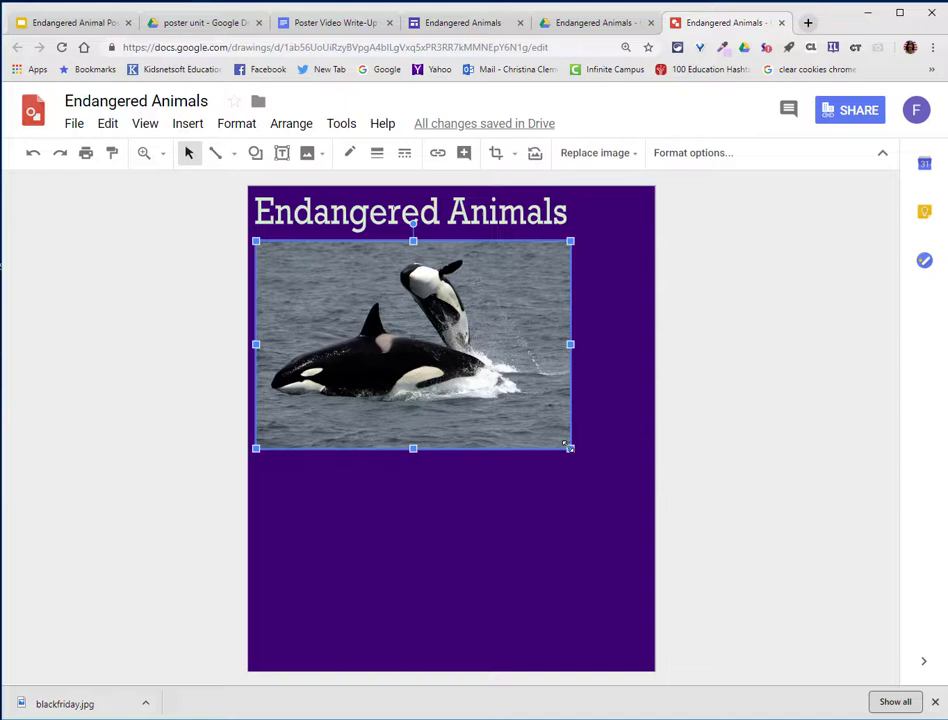
Shrink the orca photo to a small picture and place it just under the title
drag(568, 447, 430, 355)
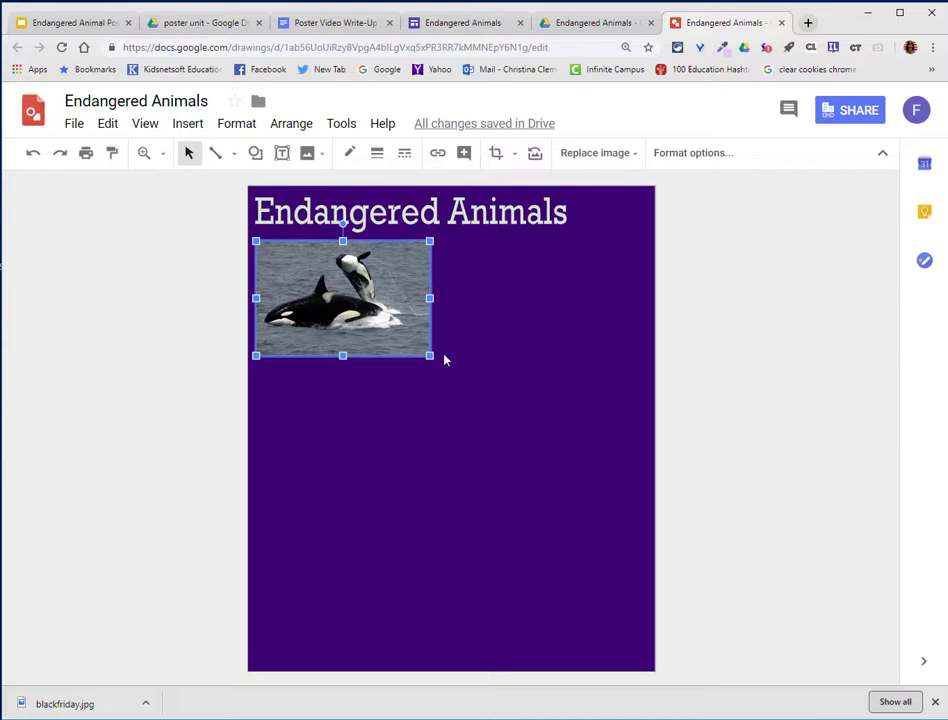
drag(401, 333, 399, 336)
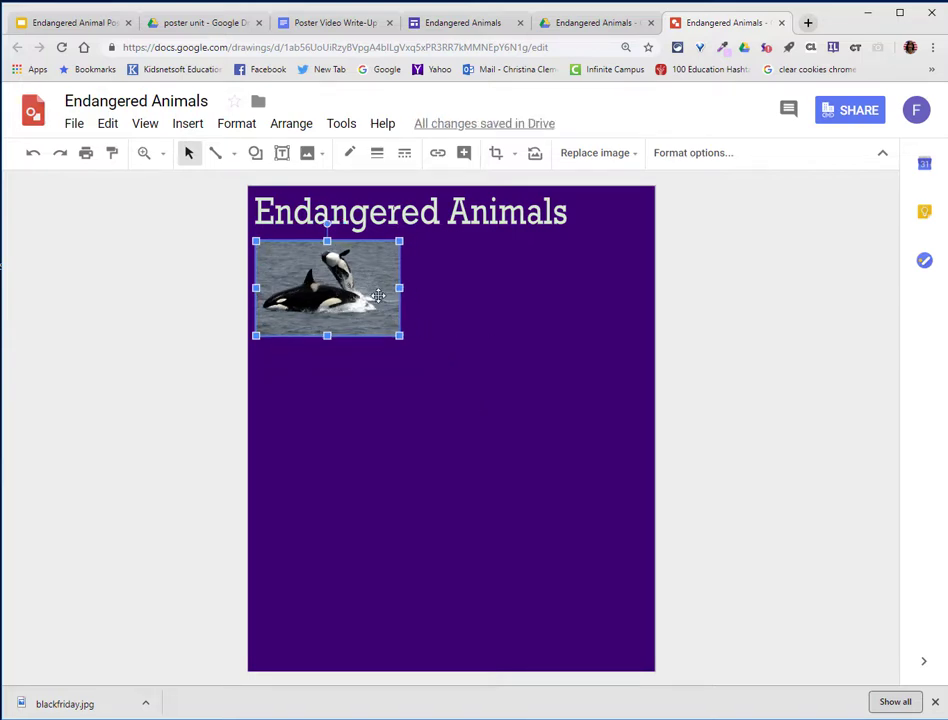
drag(378, 295, 381, 301)
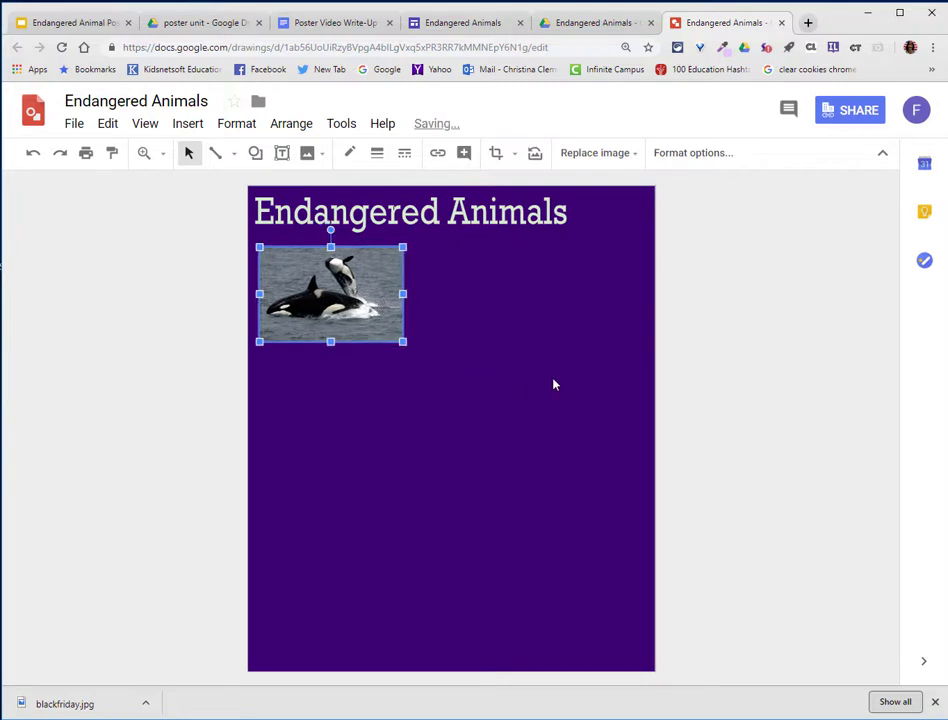
Search Google for 'polar bear' in a new browser tab
click(807, 23)
click(340, 293)
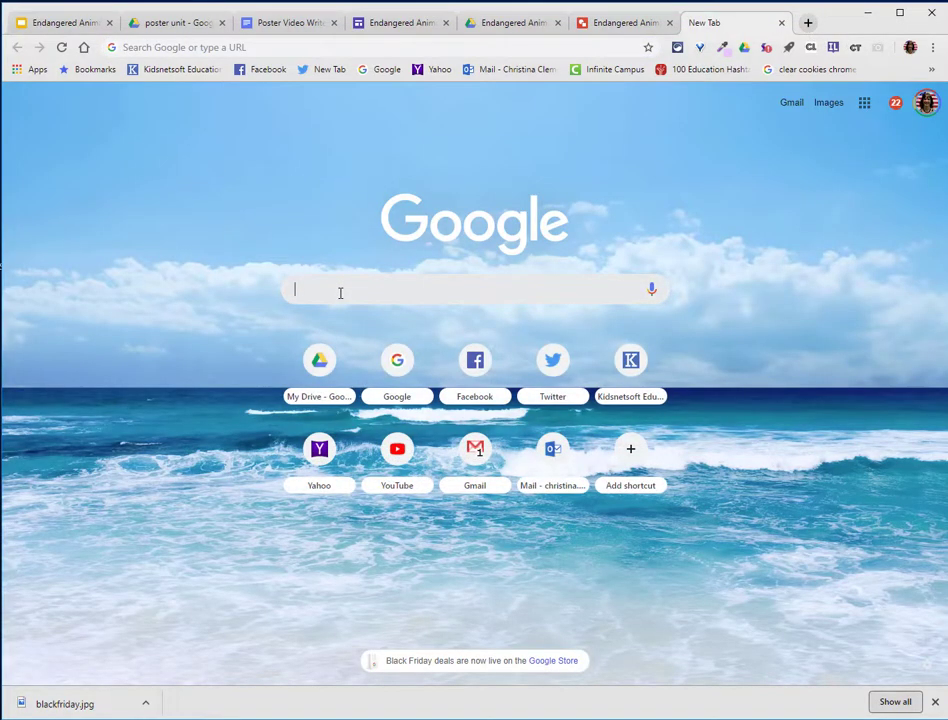
text(polar bear)
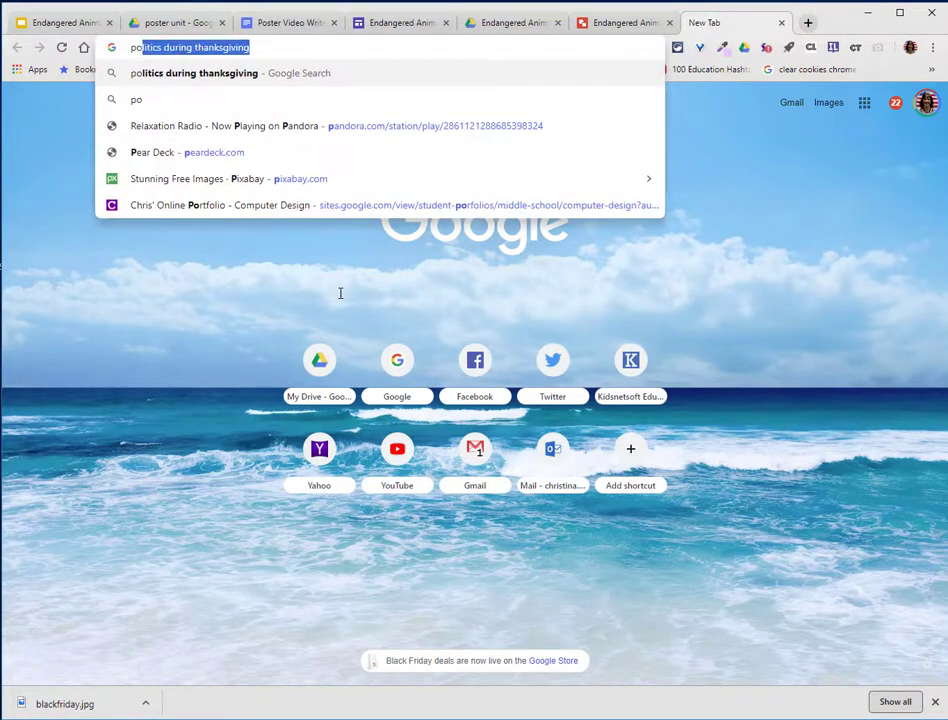
key(Return)
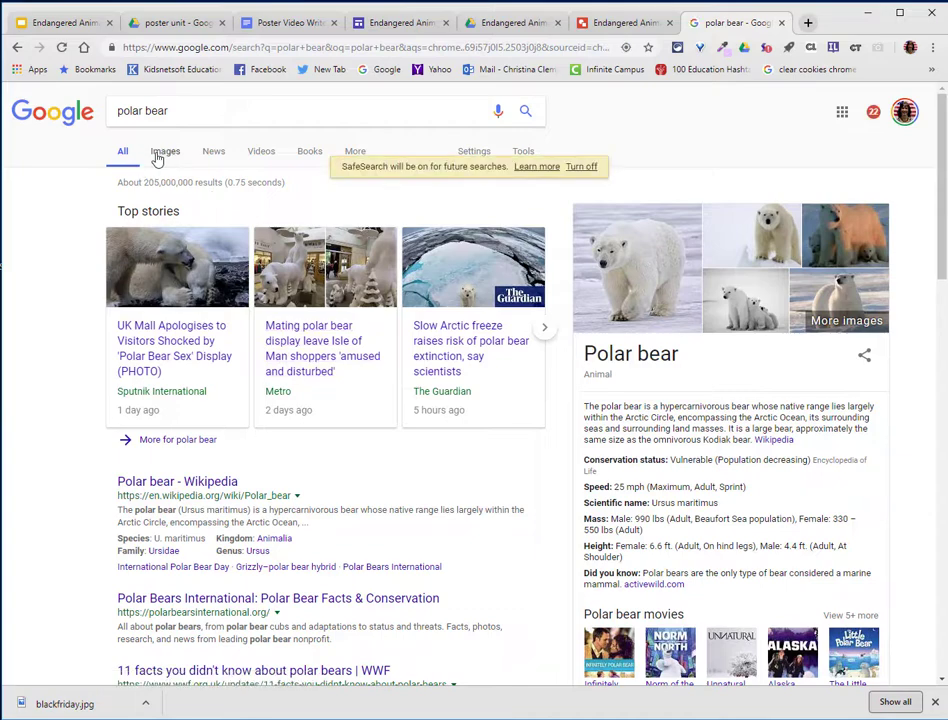
Filter image results to Medium size and usage rights, then copy a polar bear photo
click(160, 153)
click(521, 154)
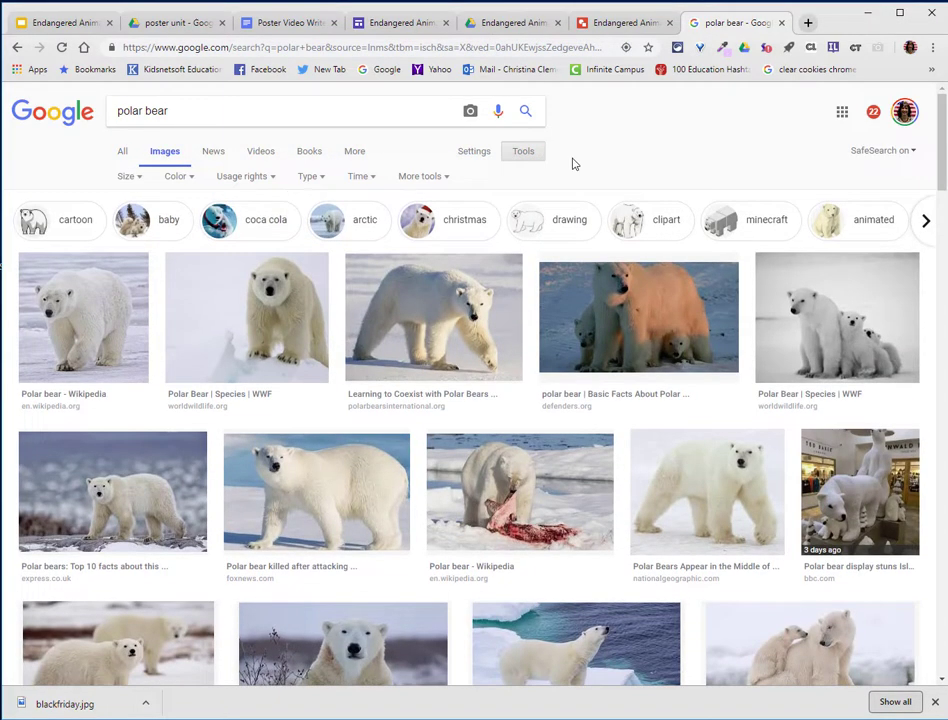
click(129, 177)
click(134, 242)
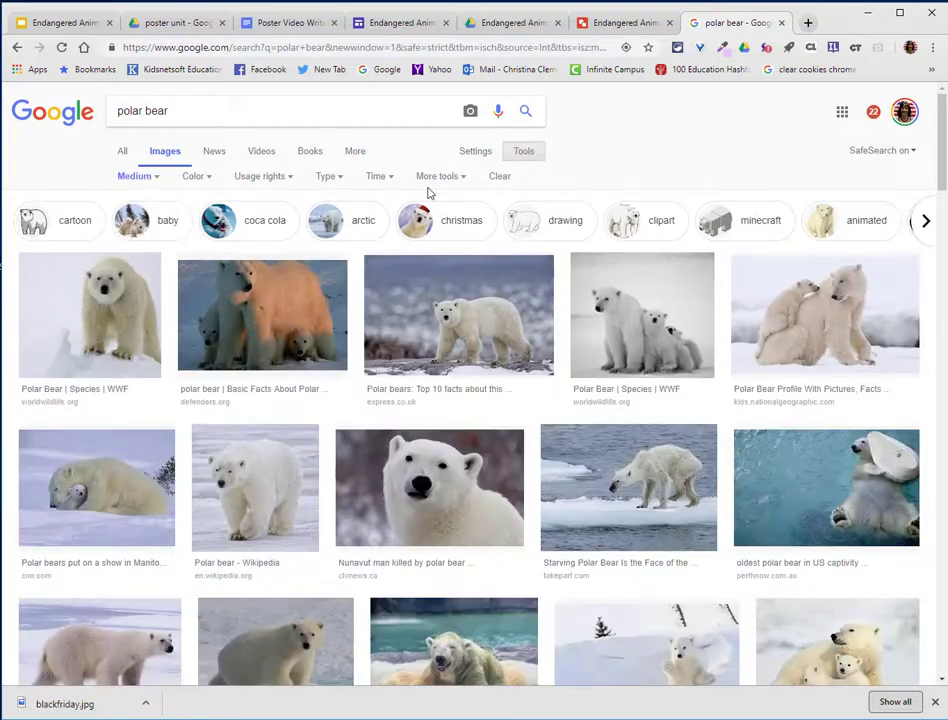
click(265, 180)
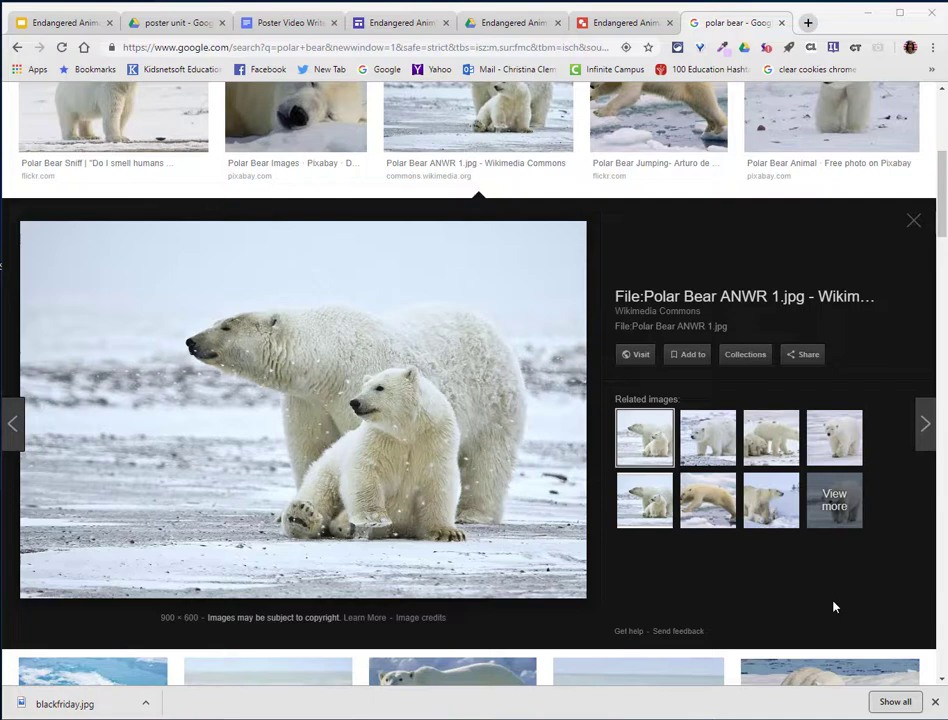
right_click(220, 328)
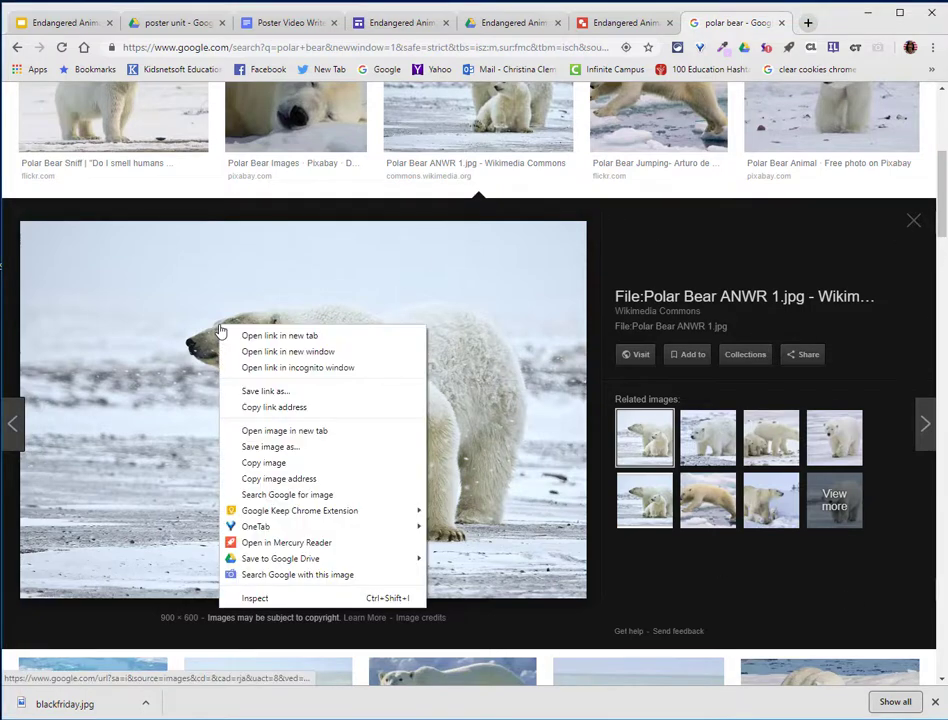
click(263, 462)
Paste the polar bear photo into the drawing and crop off its left side
click(607, 23)
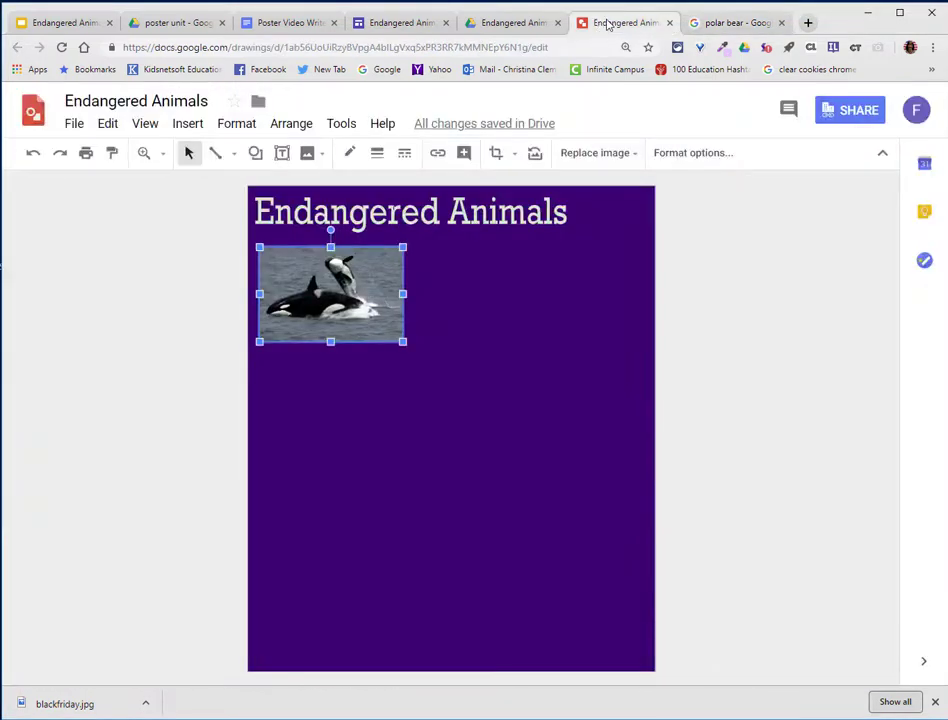
click(754, 311)
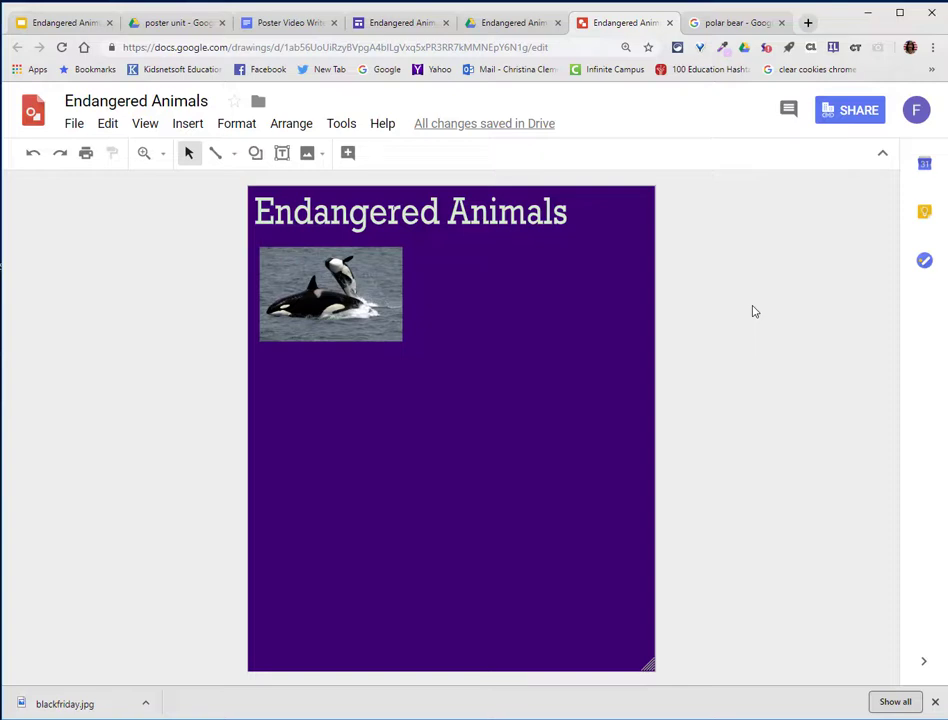
key(ctrl+v)
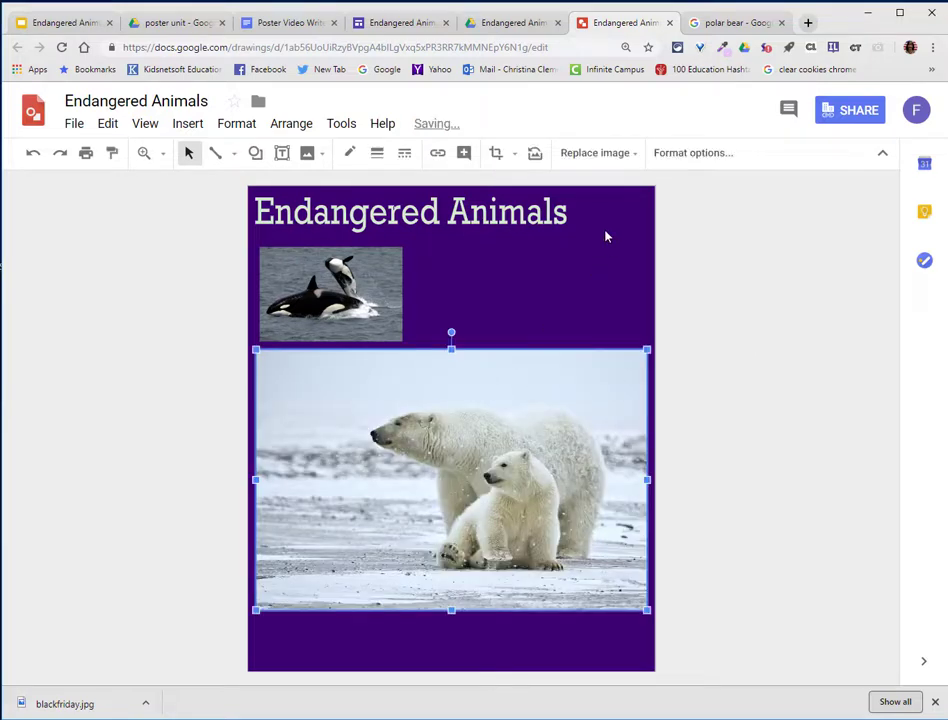
click(494, 155)
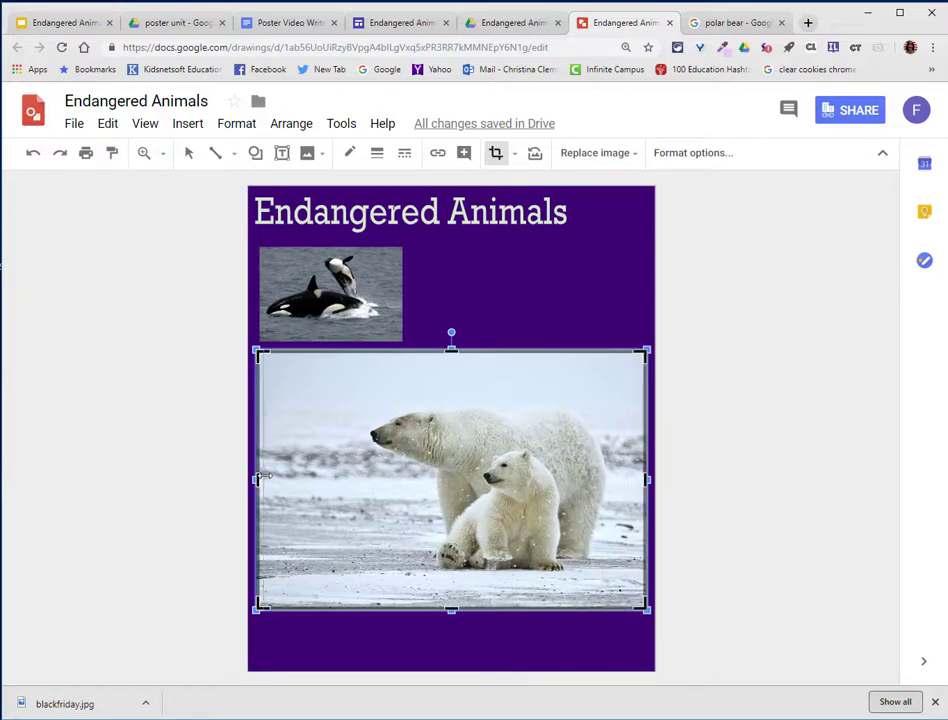
drag(258, 481, 322, 479)
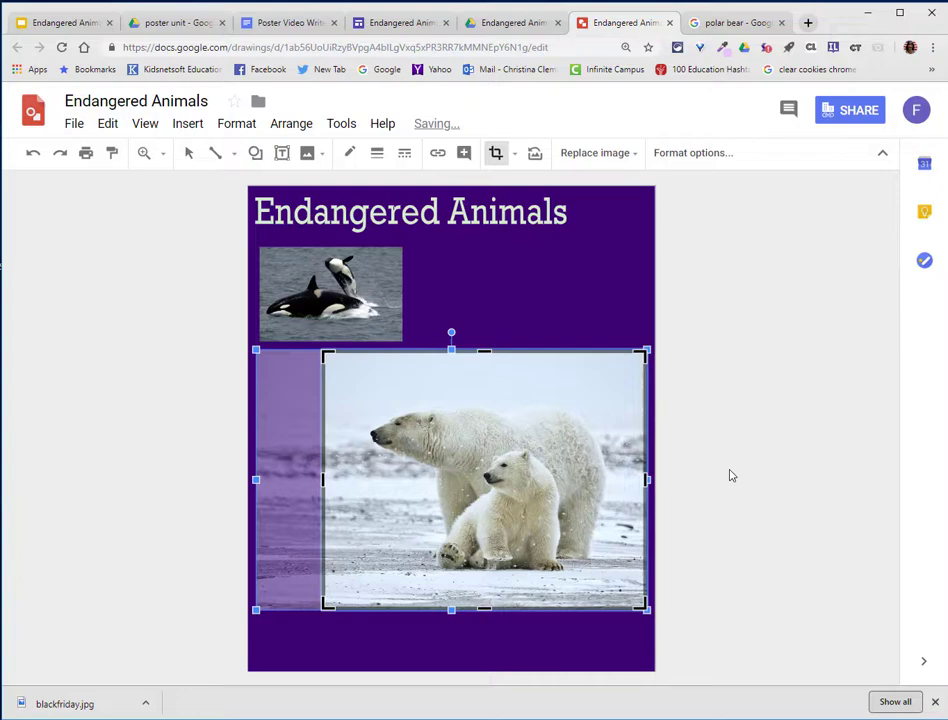
key(Return)
Shrink the polar bear photo and place it at the upper right beside the orca
drag(644, 607, 478, 471)
drag(419, 413, 569, 311)
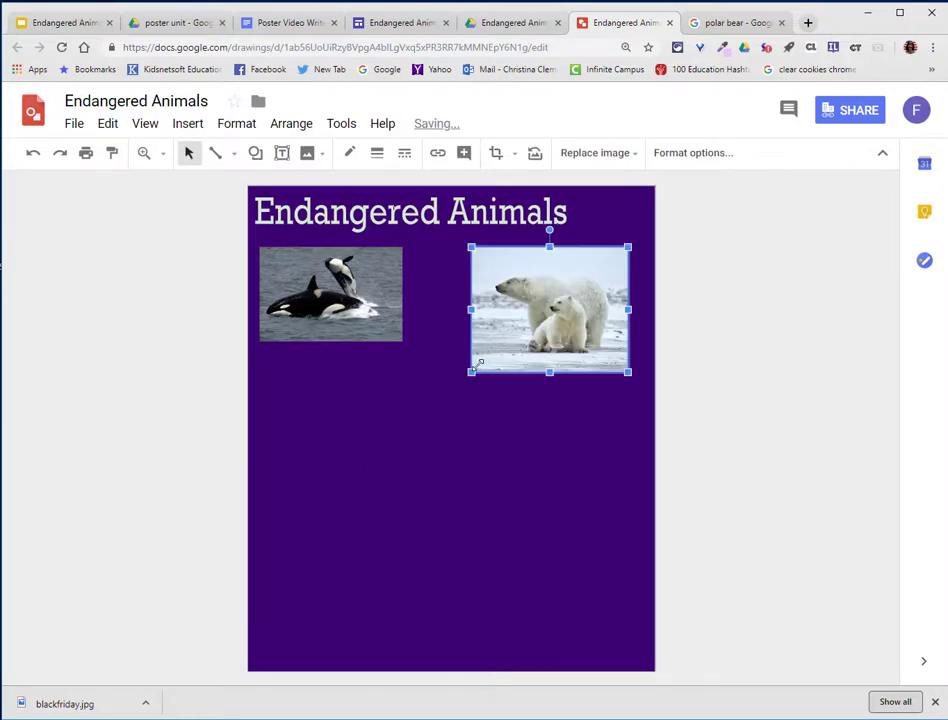
drag(479, 365, 495, 350)
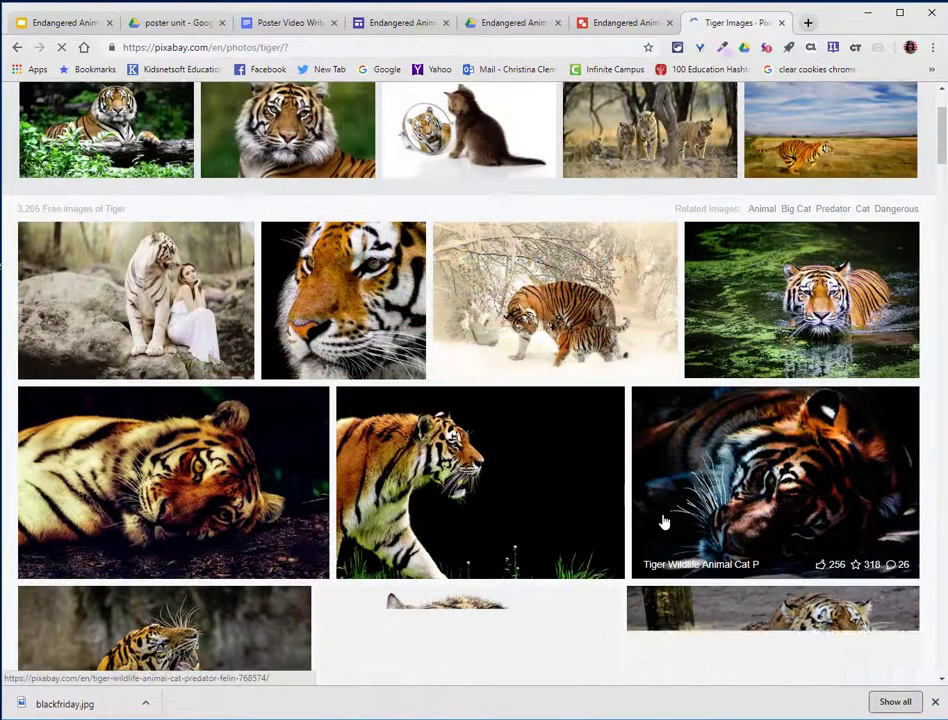
Open Pixabay's growling tiger-in-snow photo and copy the image
scroll(662, 516, down, 2)
scroll(527, 509, down, 1)
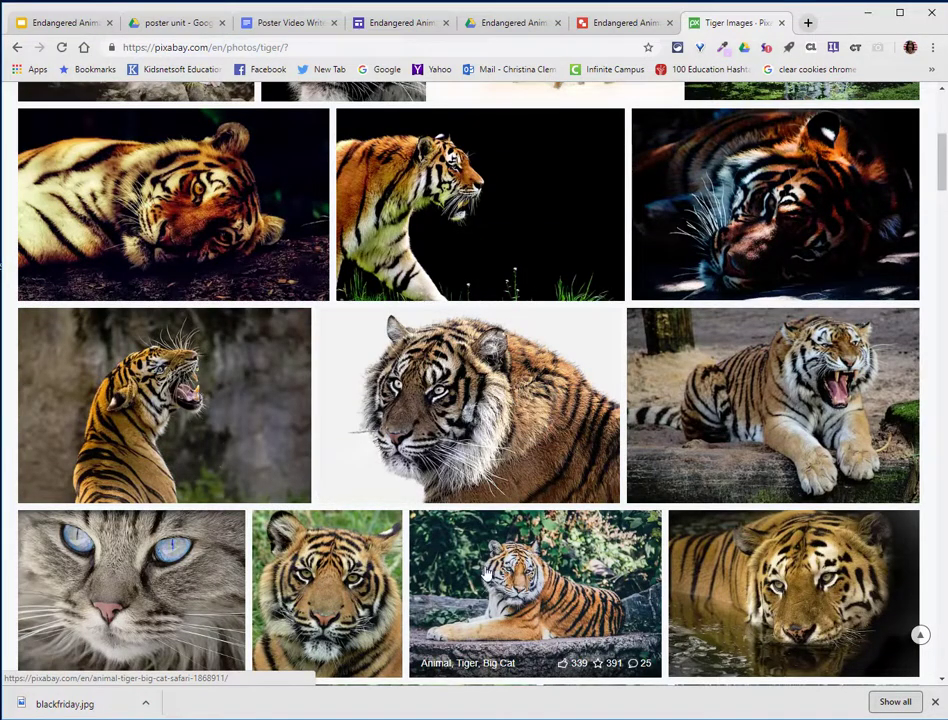
scroll(492, 443, down, 1)
scroll(492, 443, down, 3)
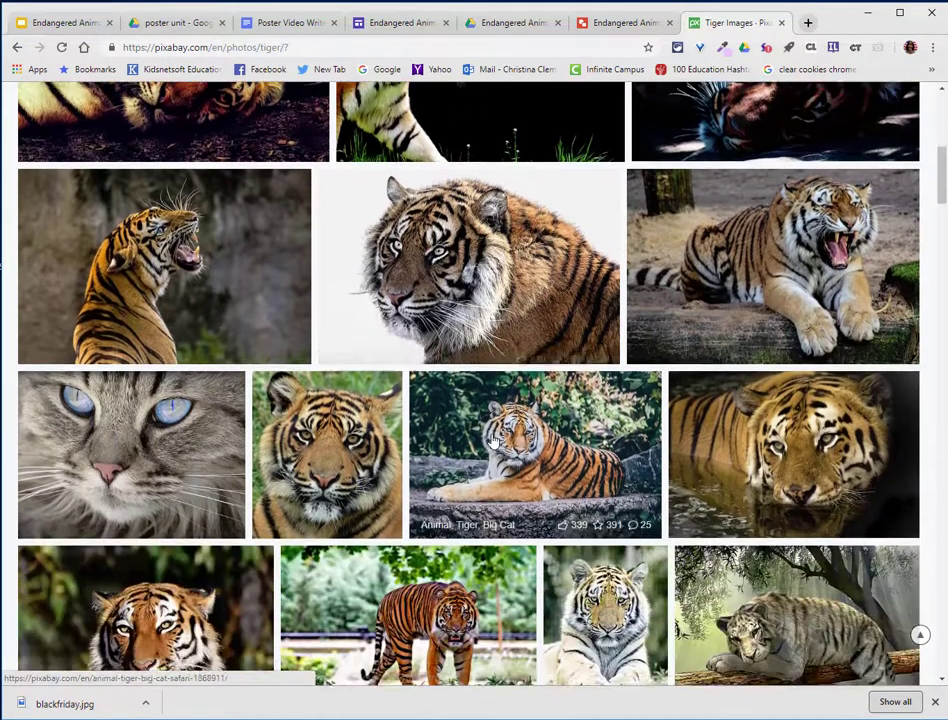
scroll(435, 483, up, 5)
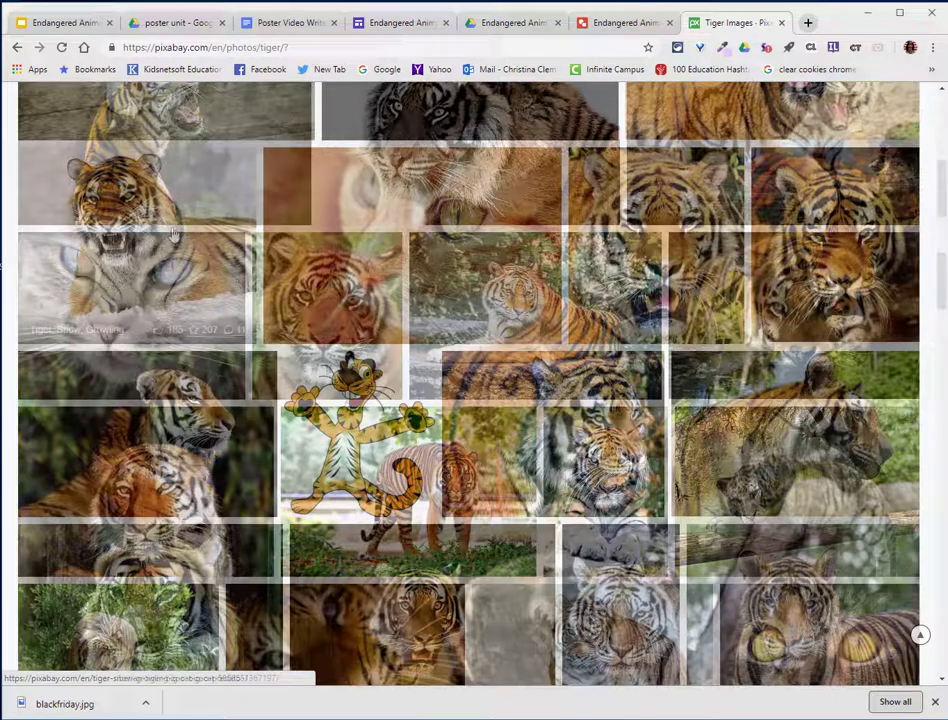
click(165, 232)
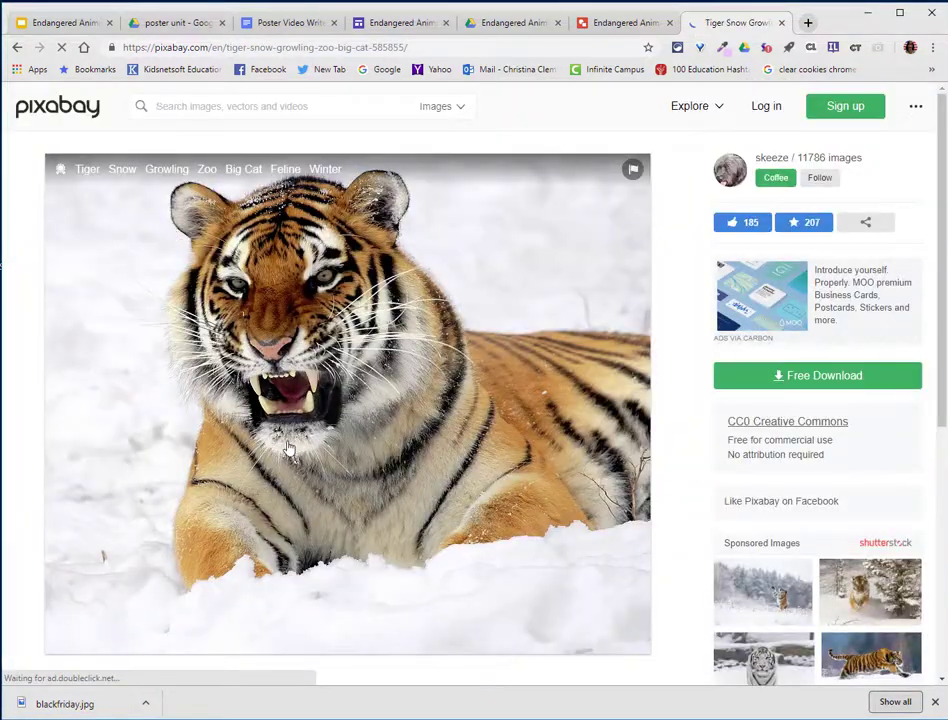
right_click(295, 316)
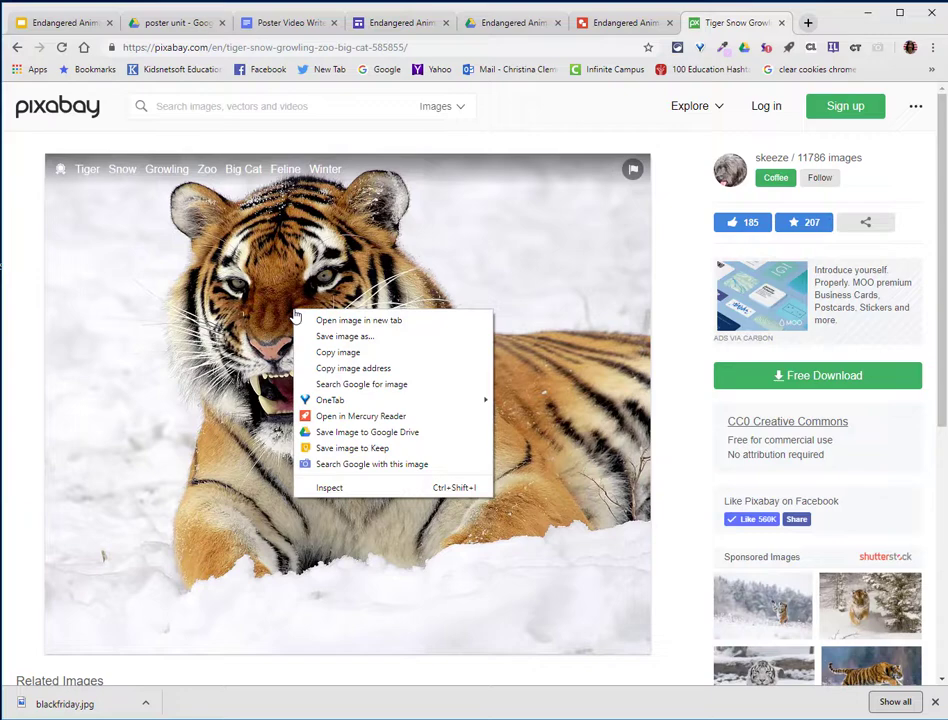
click(338, 351)
Paste the tiger photo, shrink it to thumbnail size, and place it below the orca
click(599, 21)
click(577, 507)
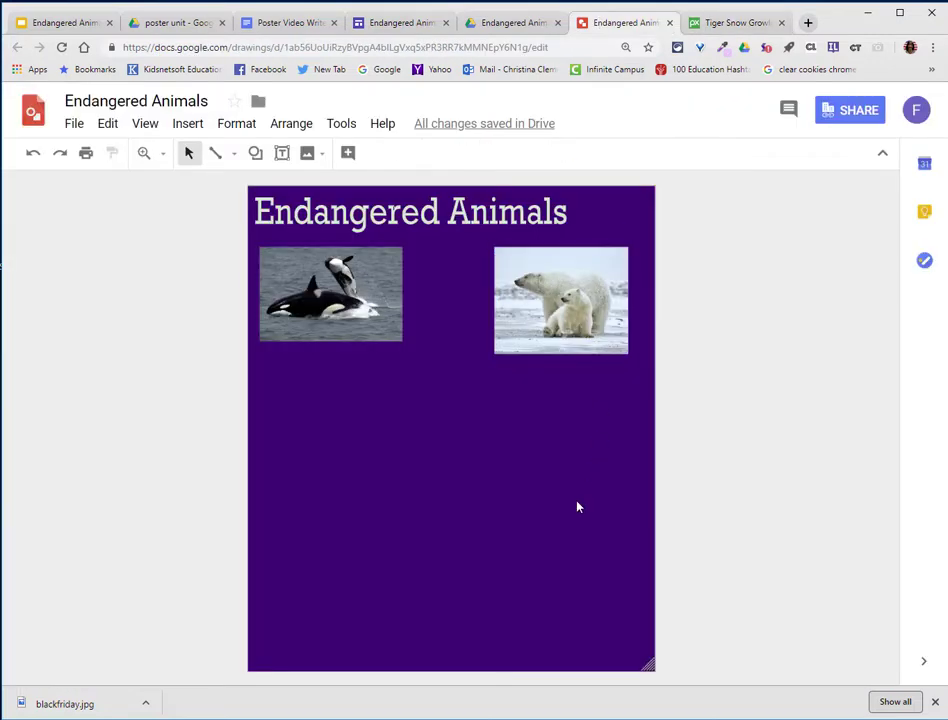
key(ctrl+v)
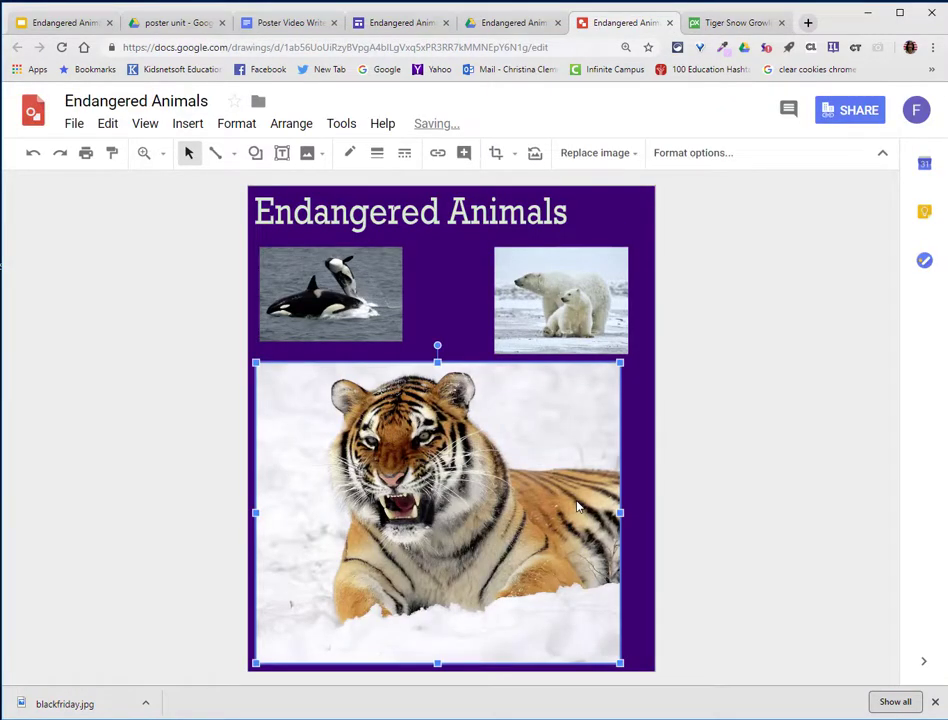
drag(619, 663, 400, 481)
drag(355, 438, 359, 476)
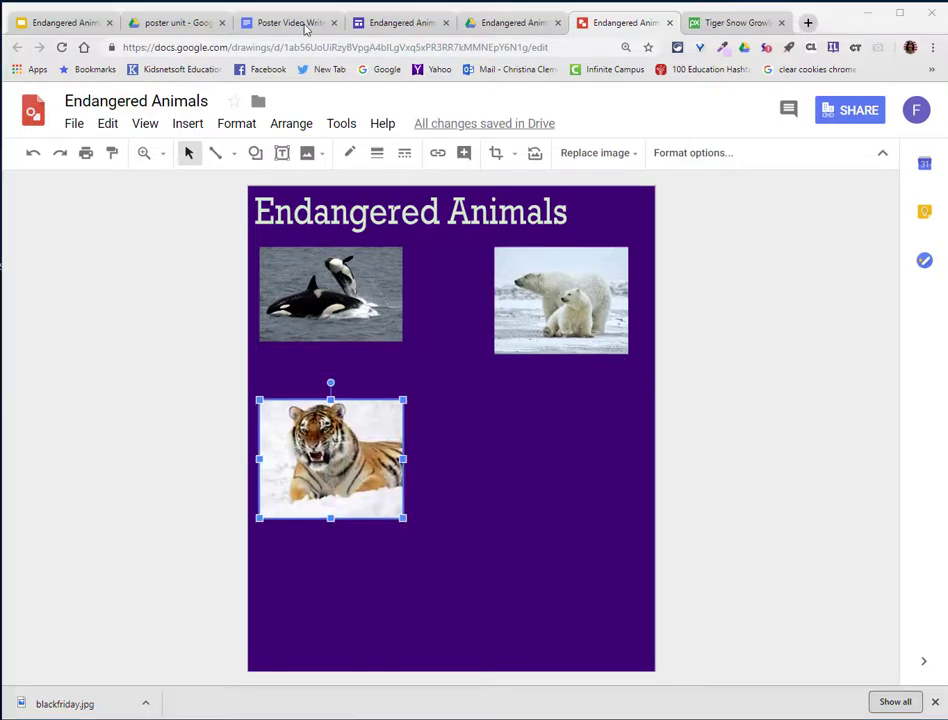
Drop a web-searched 'penguin' photo onto the poster and size it beside the tiger
click(190, 124)
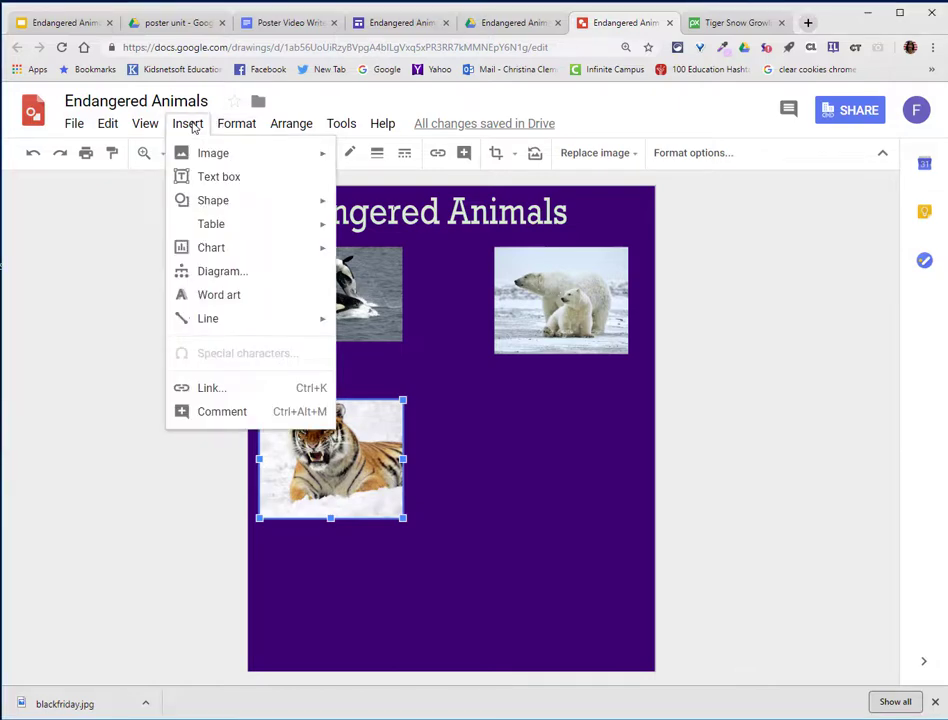
mouse_move(306, 160)
click(411, 183)
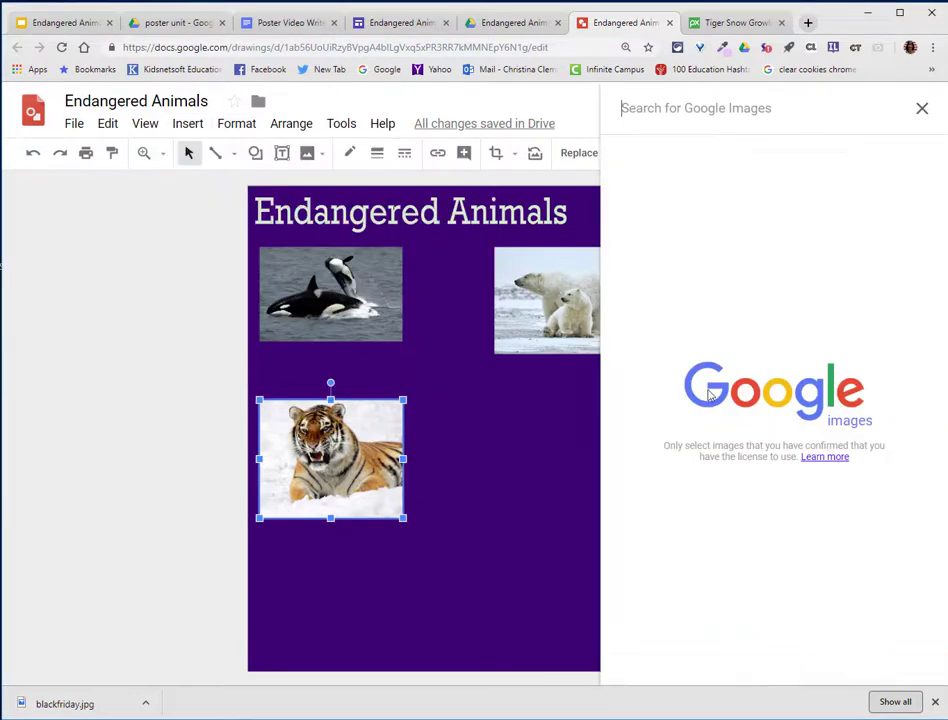
text(penguin)
key(Return)
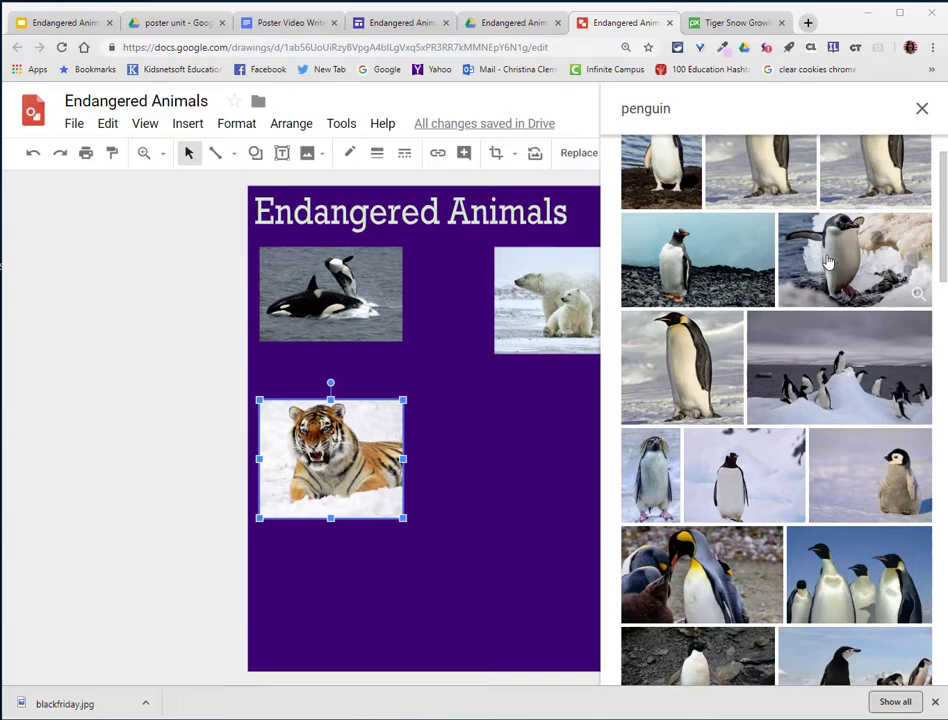
drag(827, 262, 476, 387)
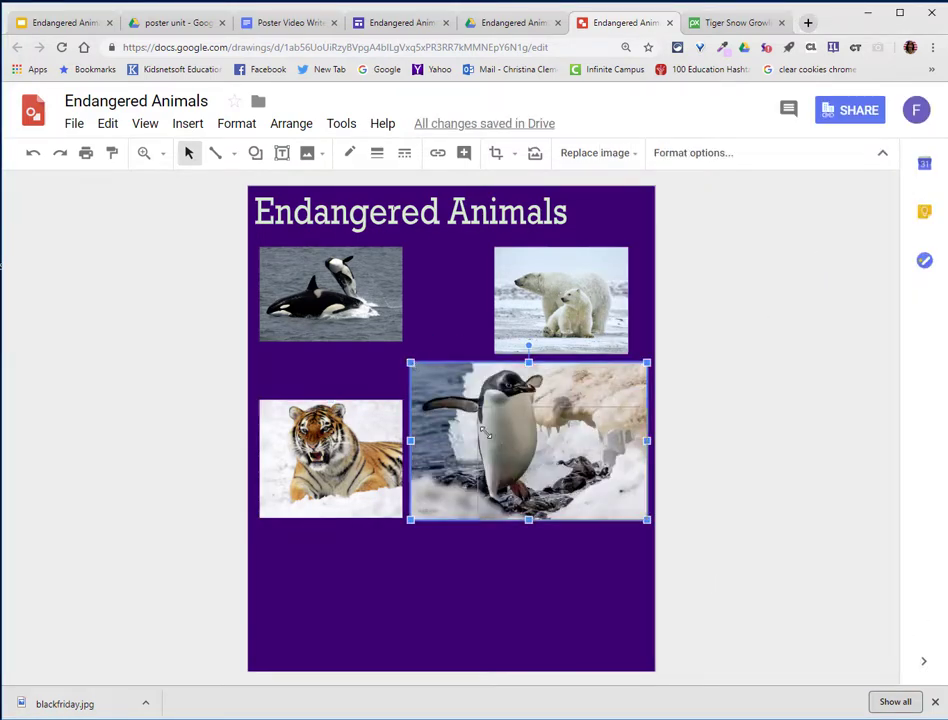
drag(411, 365, 467, 402)
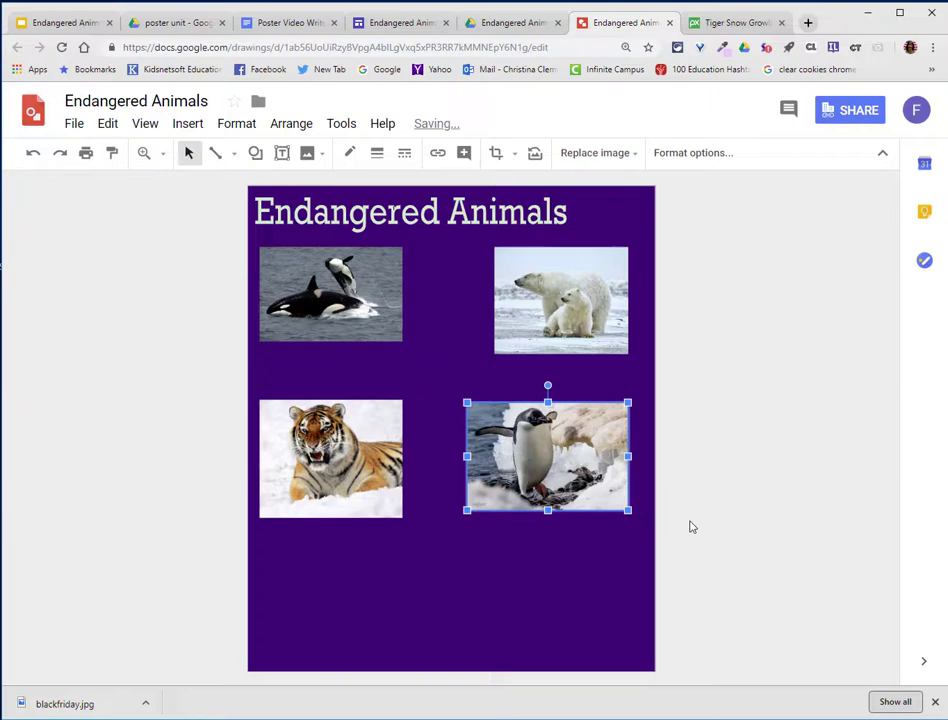
click(351, 362)
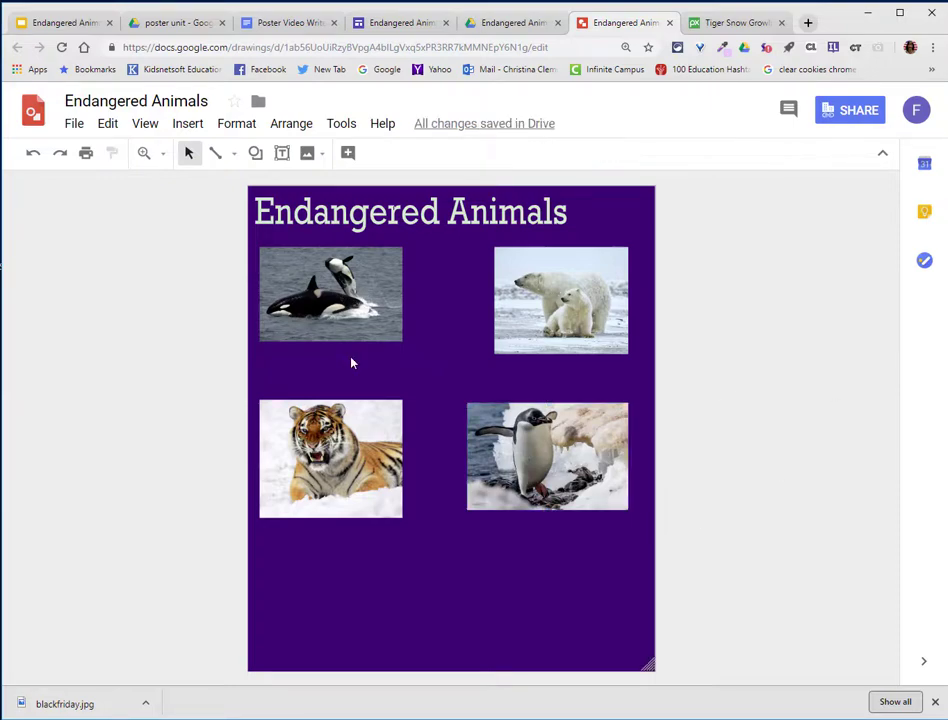
Mask the orca and penguin photos to rounded rectangles
click(327, 285)
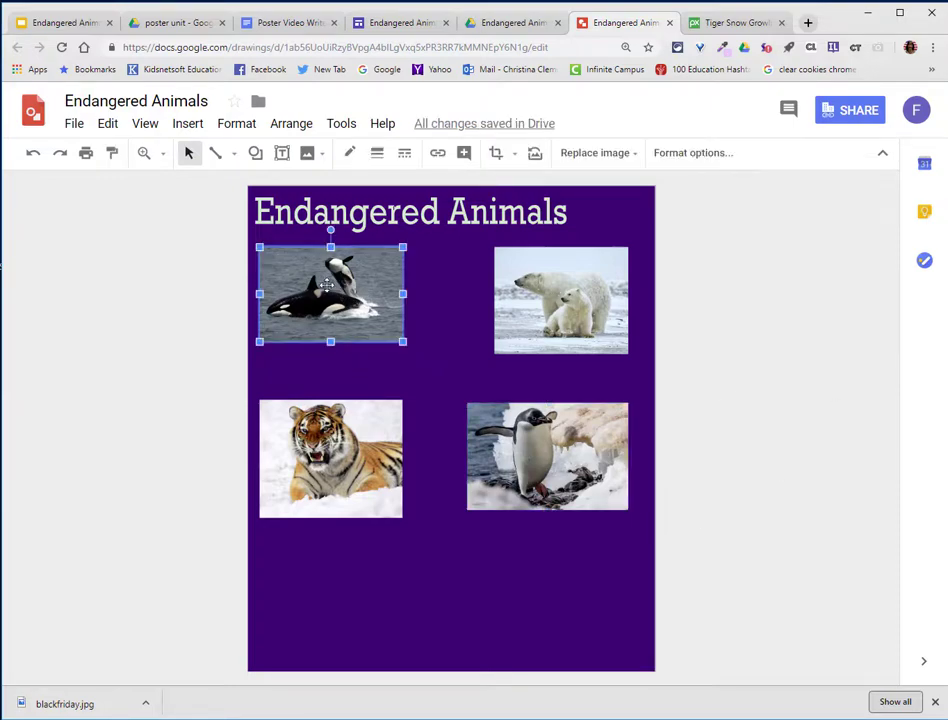
click(513, 153)
mouse_move(508, 186)
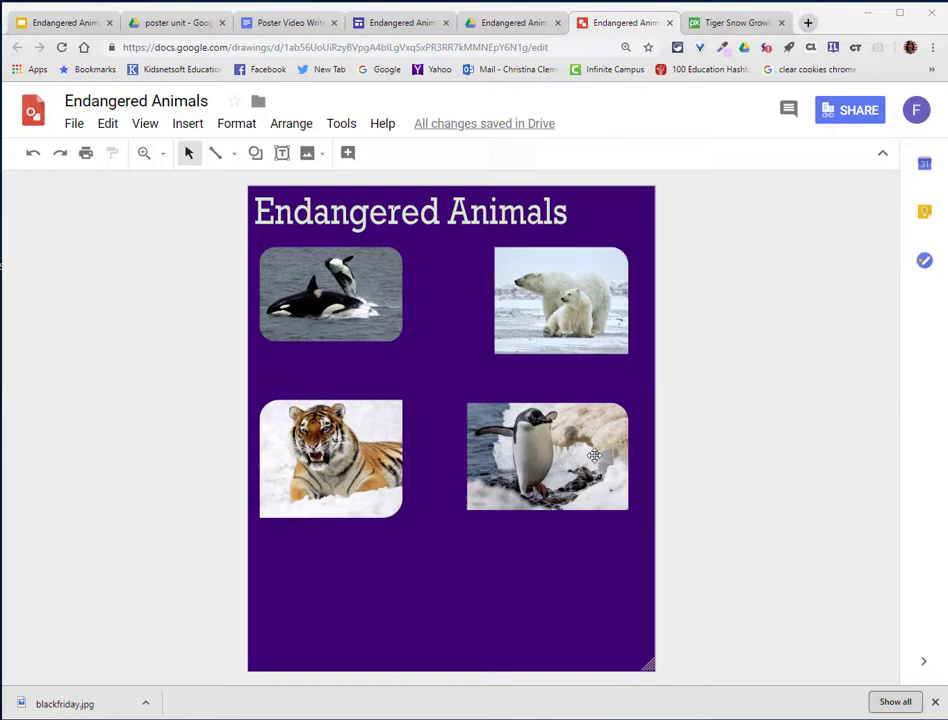
click(594, 456)
click(515, 155)
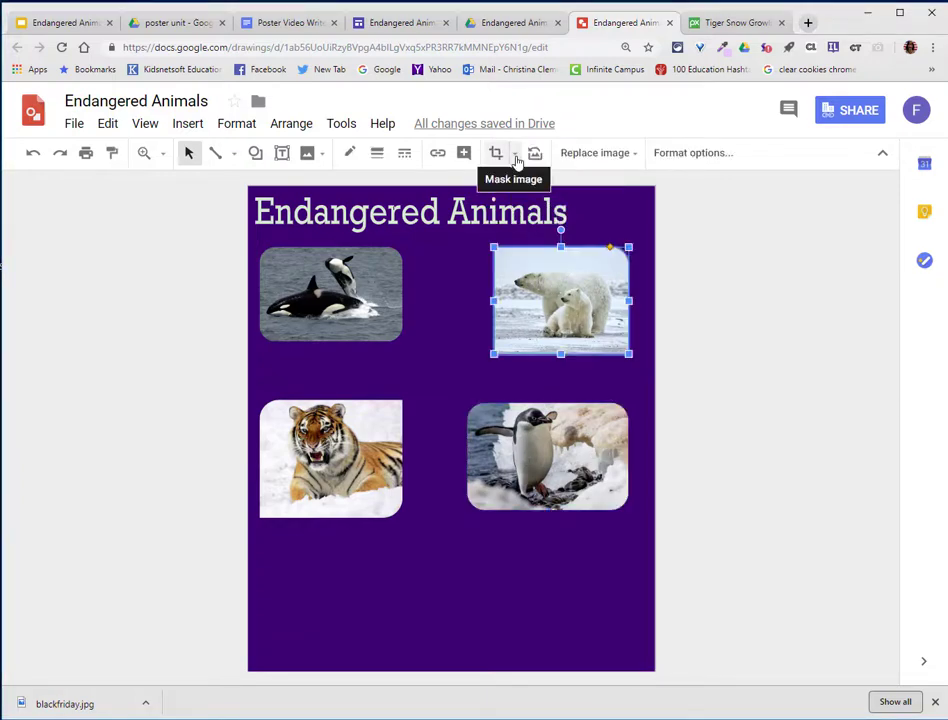
Mask the polar bear and tiger photos to rounded rectangles
click(514, 158)
mouse_move(529, 191)
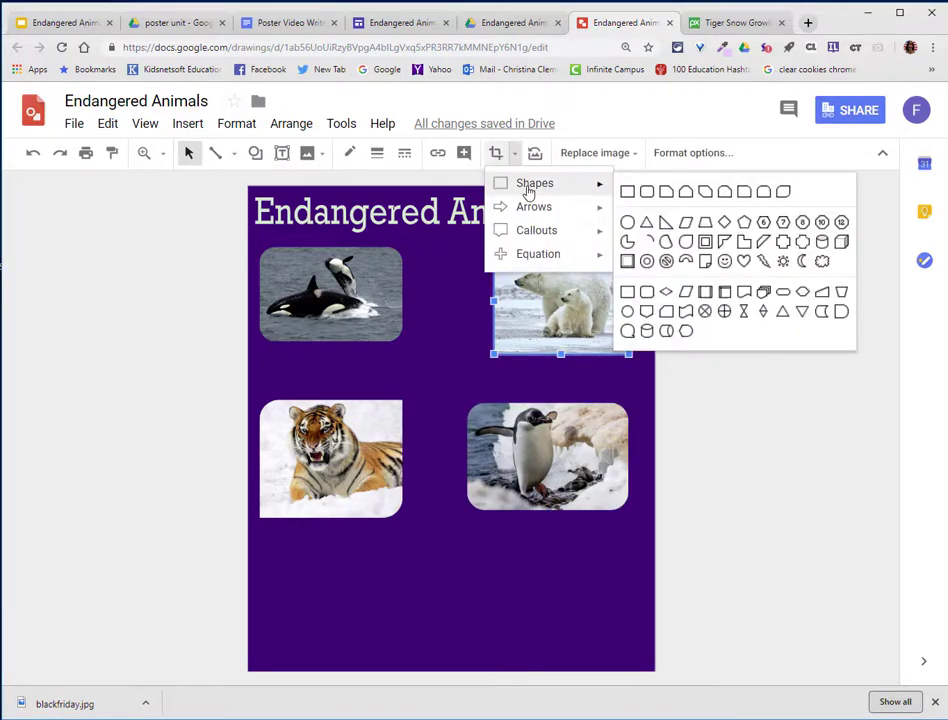
click(646, 191)
click(385, 415)
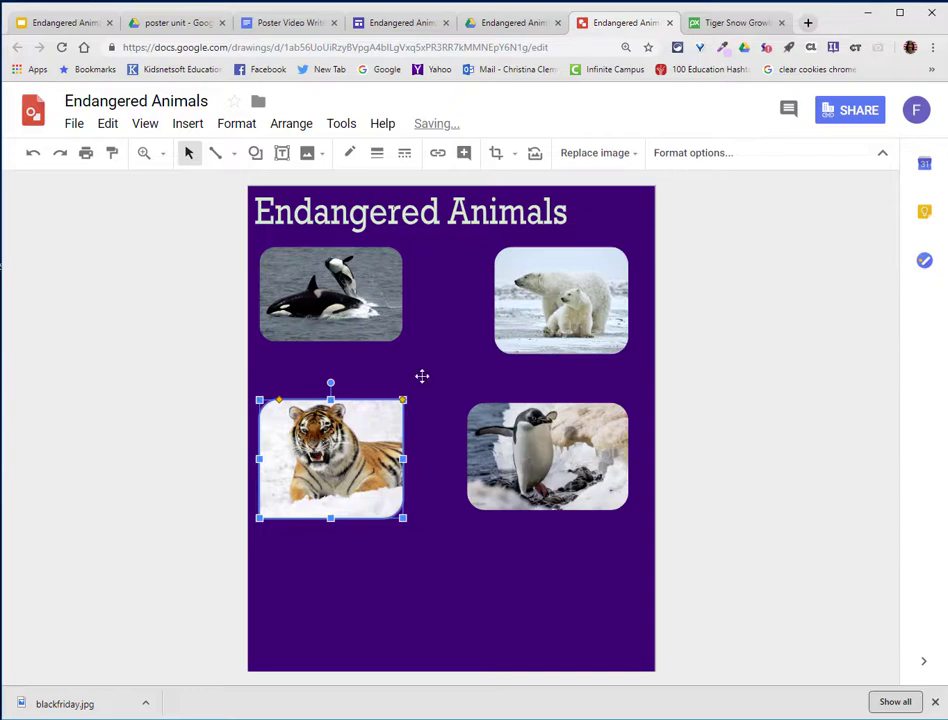
click(515, 155)
mouse_move(527, 188)
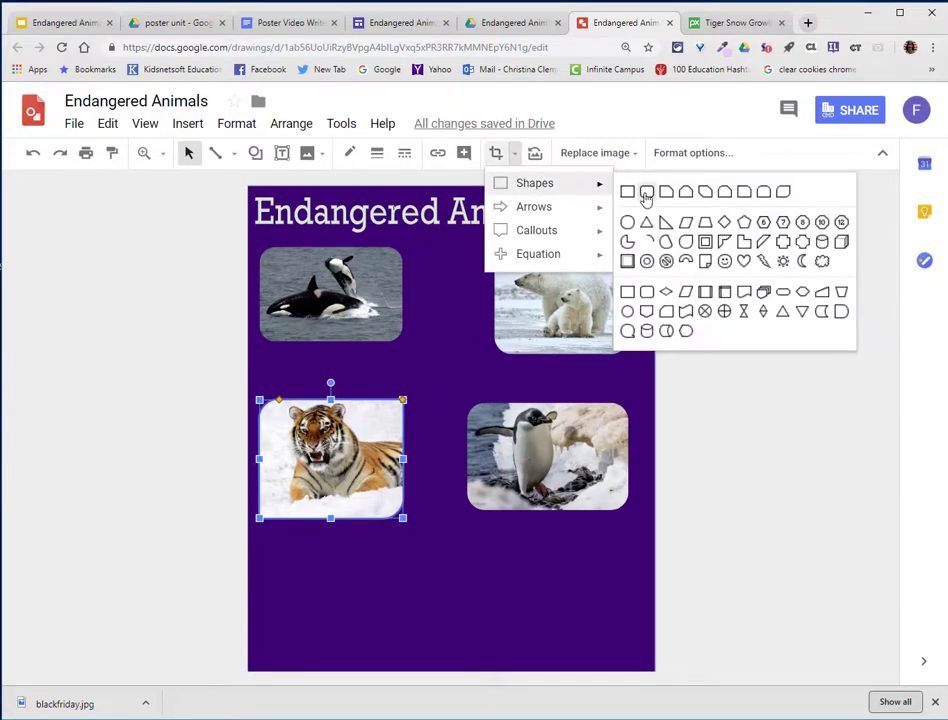
click(645, 192)
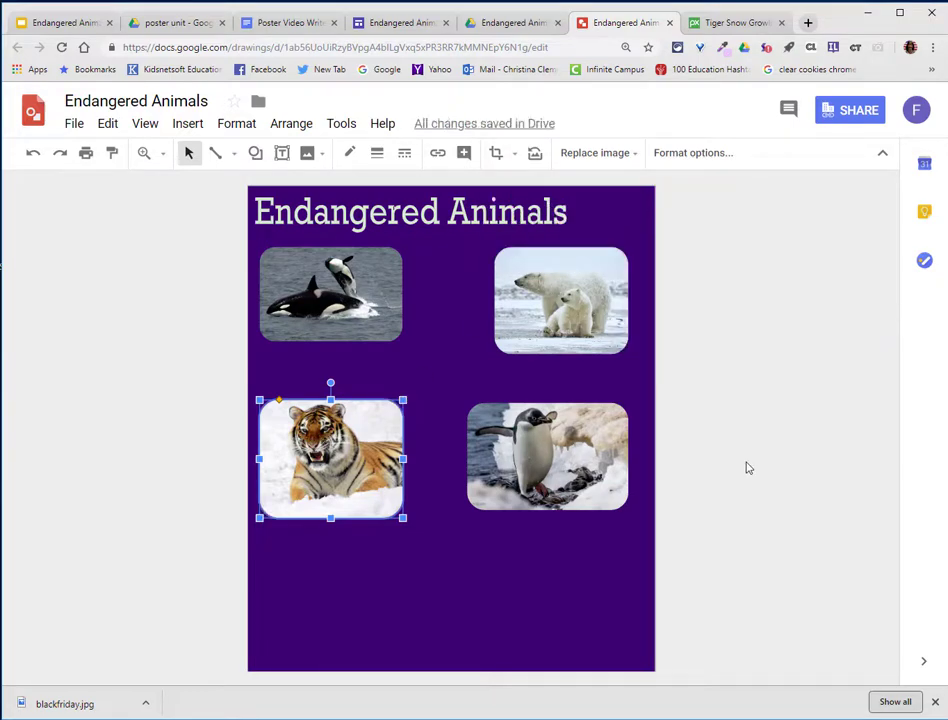